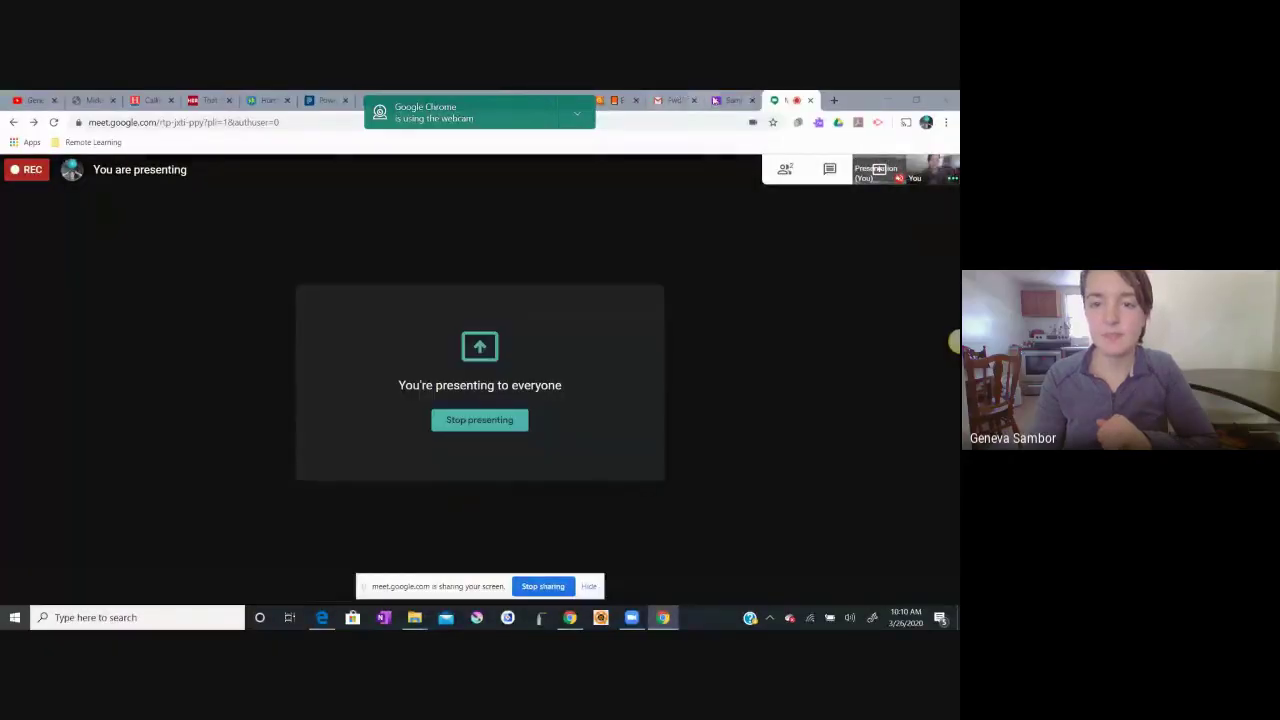
# Switch to the Google Classroom tab showing the Sambor ELA 2026 class stream.
pyautogui.click(716, 101)
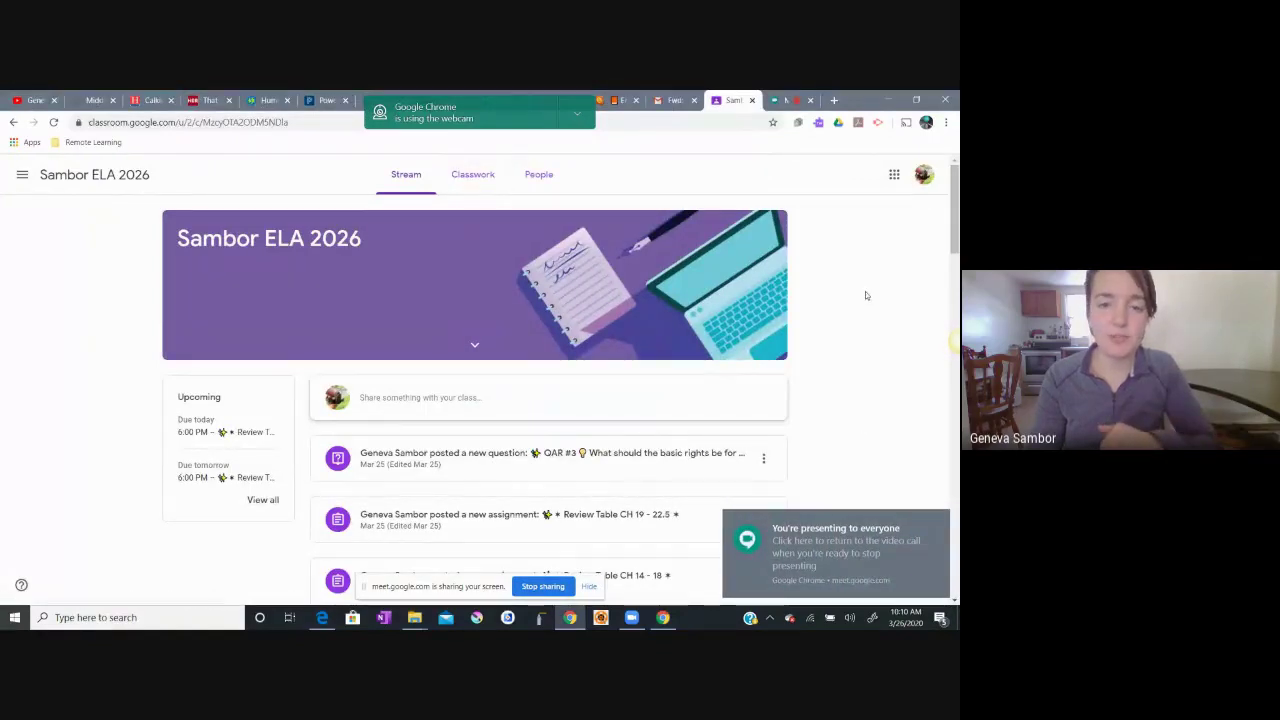
# On the Classwork page, expand the Review Table CH 19 - 22.5 assignment under RL WK2.
pyautogui.click(470, 184)
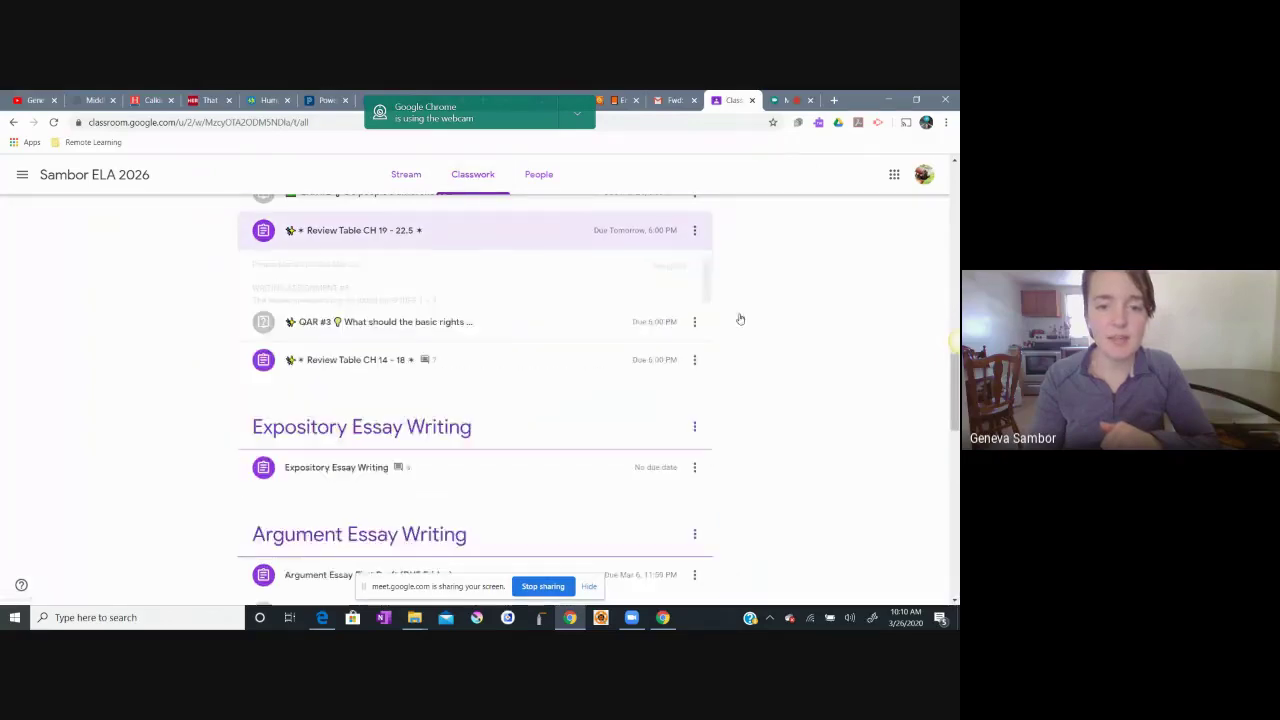
pyautogui.scroll(1, 769, 326)
pyautogui.scroll(5, 770, 328)
pyautogui.scroll(-4, 770, 328)
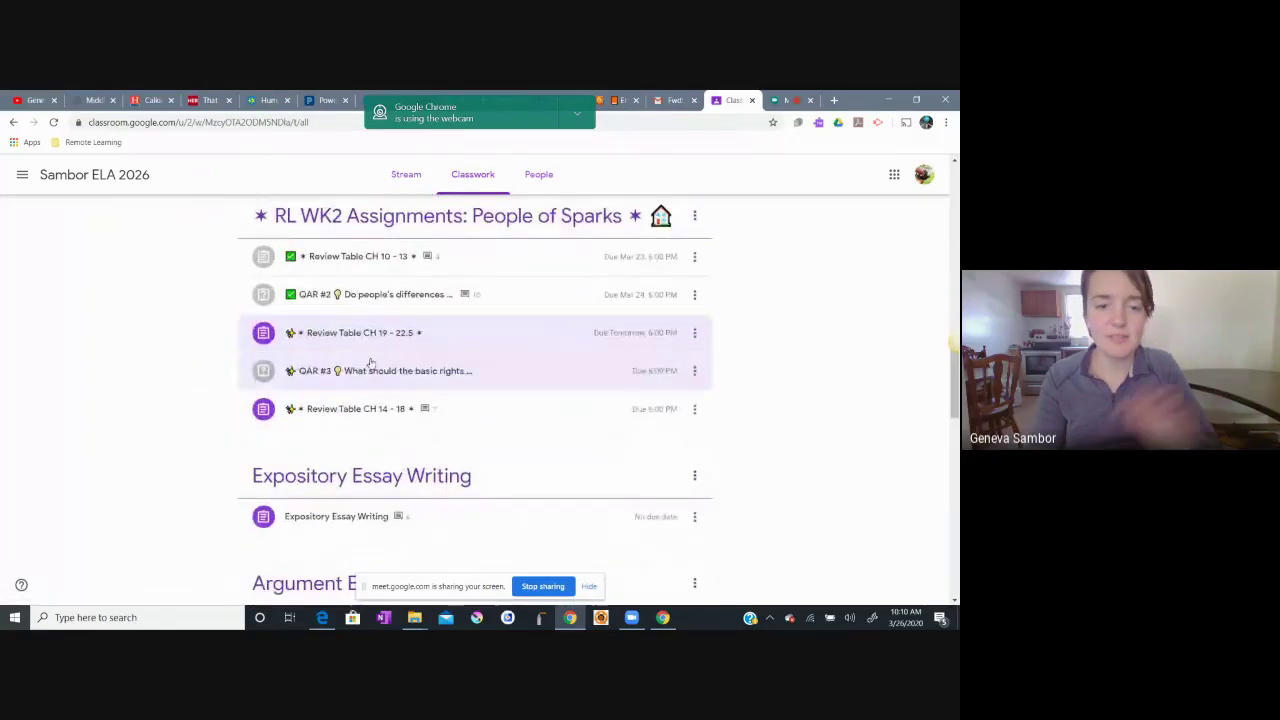
pyautogui.click(372, 333)
pyautogui.scroll(-1, 814, 363)
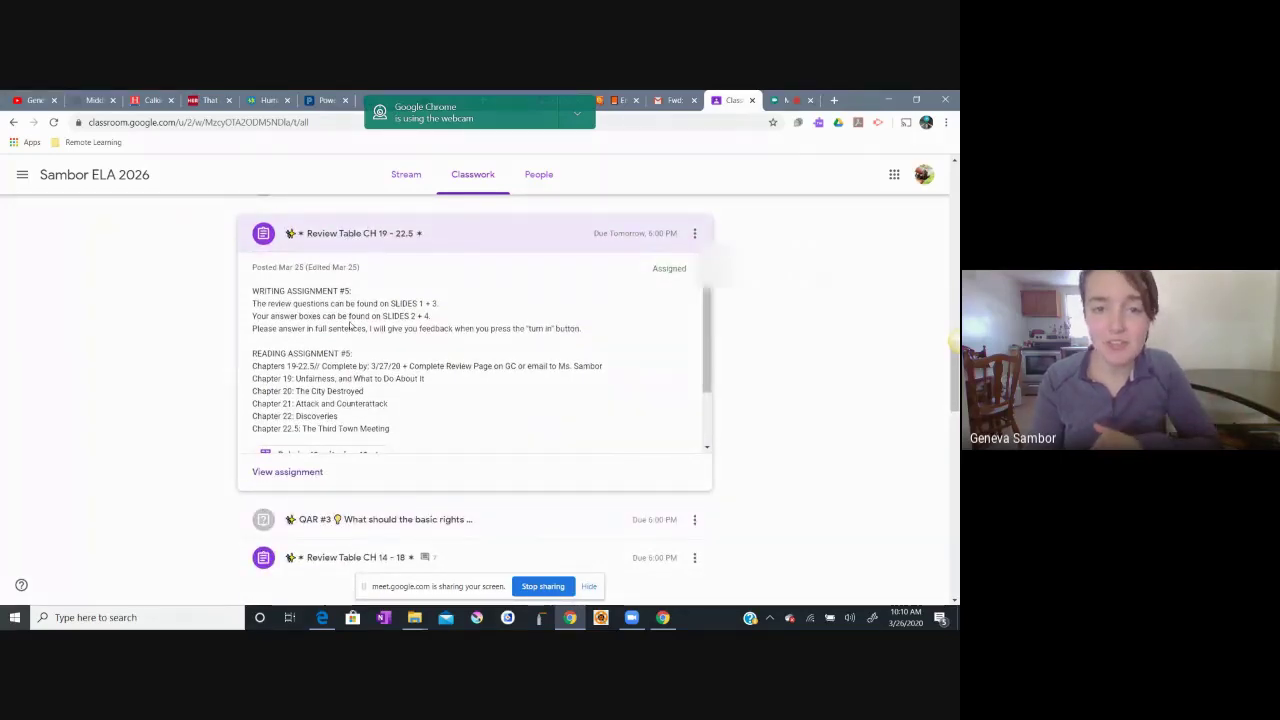
# Open the Review Table CH 19 – 22.5 assignment's full page with its student work area.
pyautogui.click(270, 474)
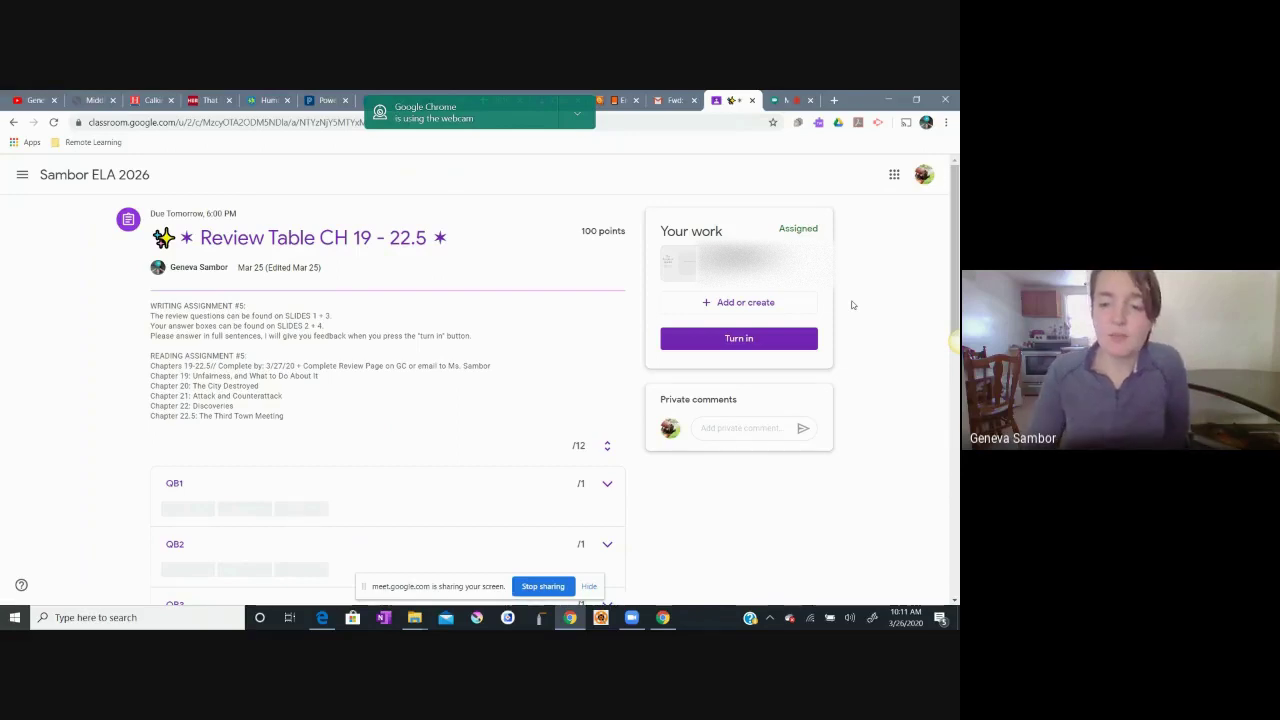
# Open the Drive file picker's Upload section and browse the computer to the Remote Learning folder.
pyautogui.click(717, 308)
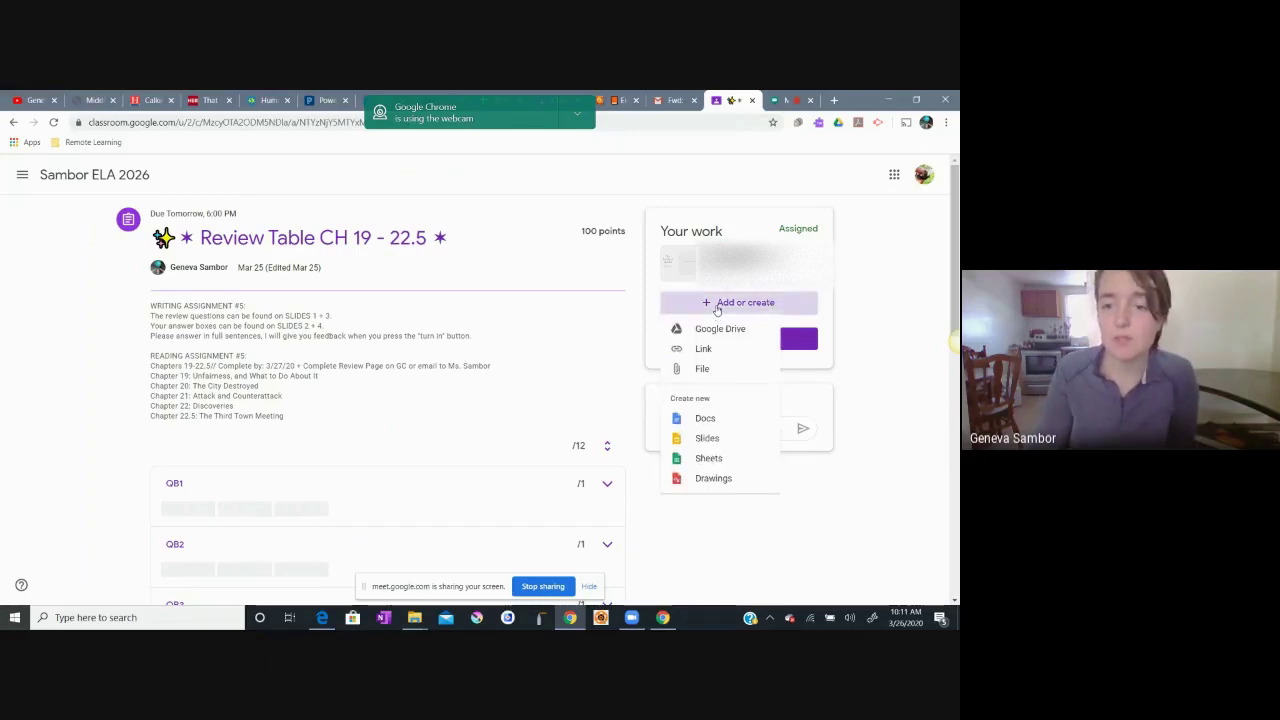
pyautogui.click(704, 370)
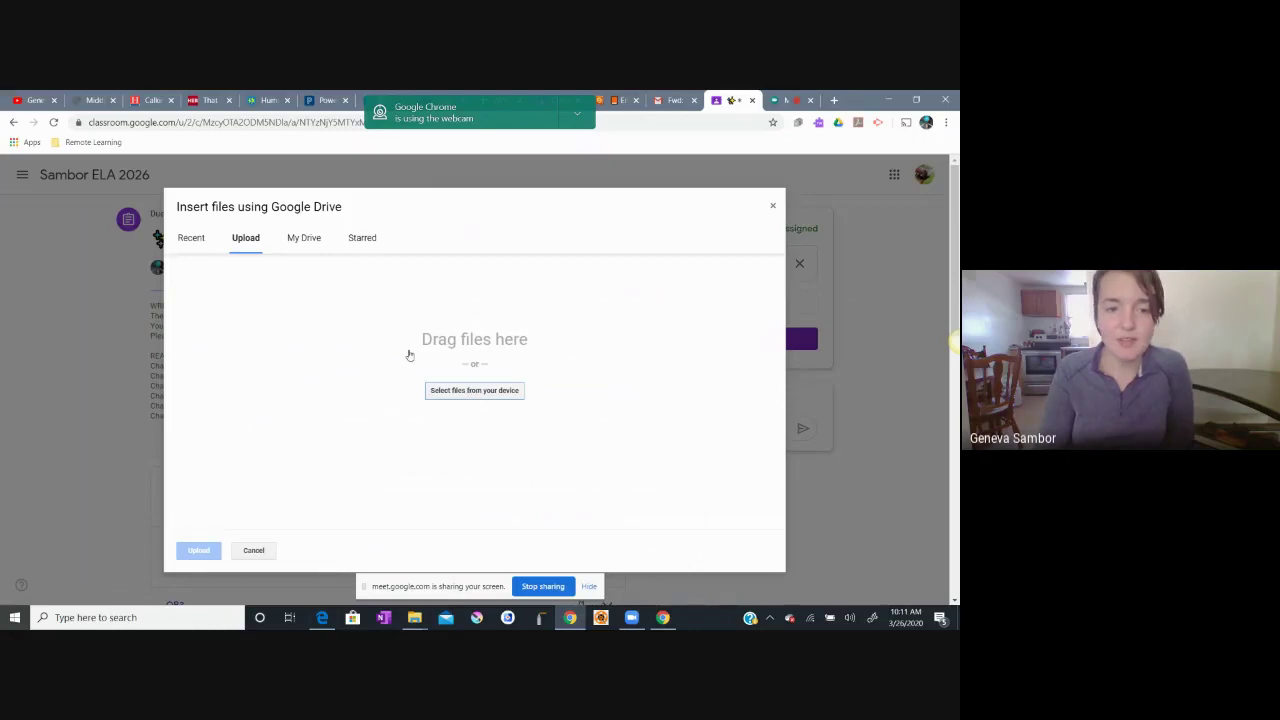
pyautogui.click(306, 240)
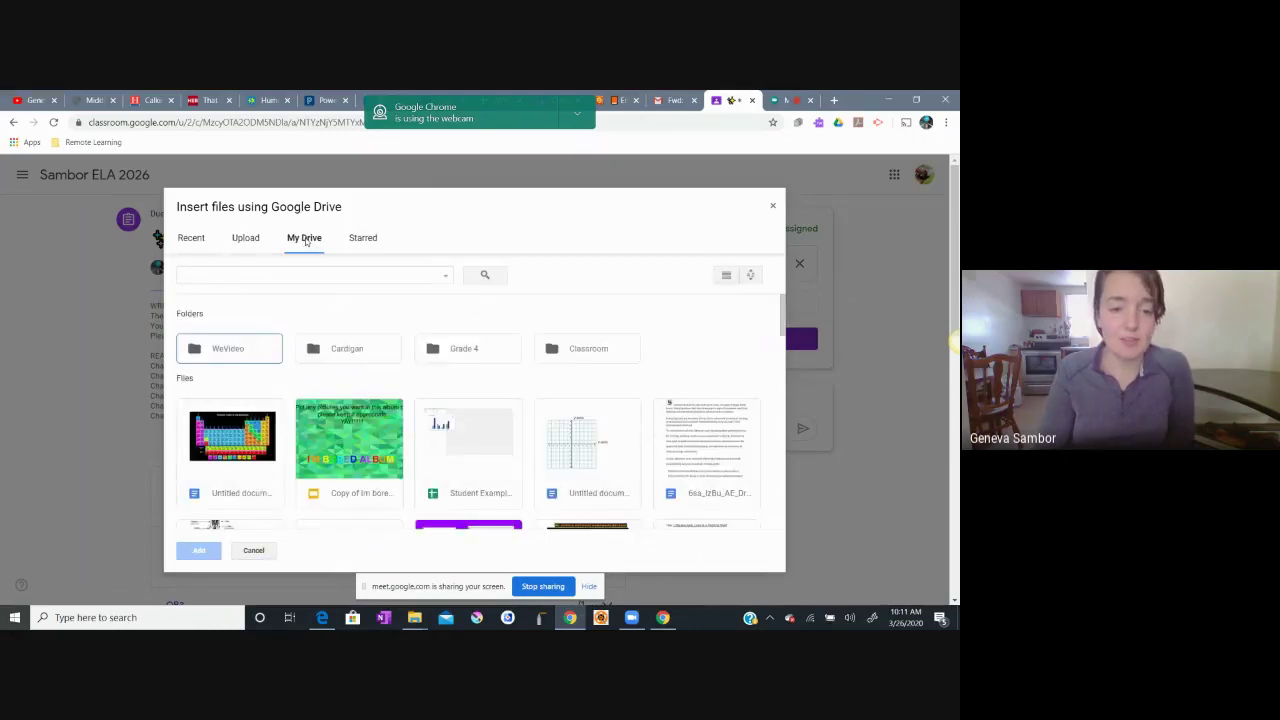
pyautogui.click(248, 240)
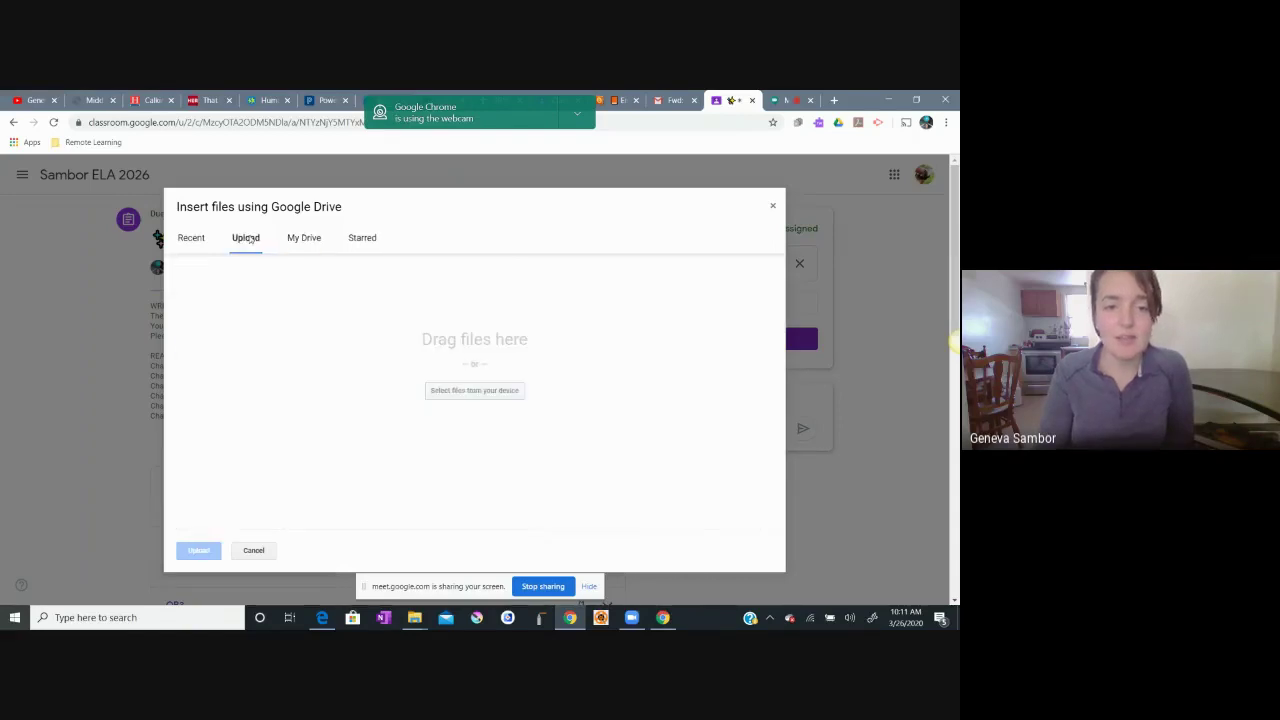
pyautogui.click(474, 395)
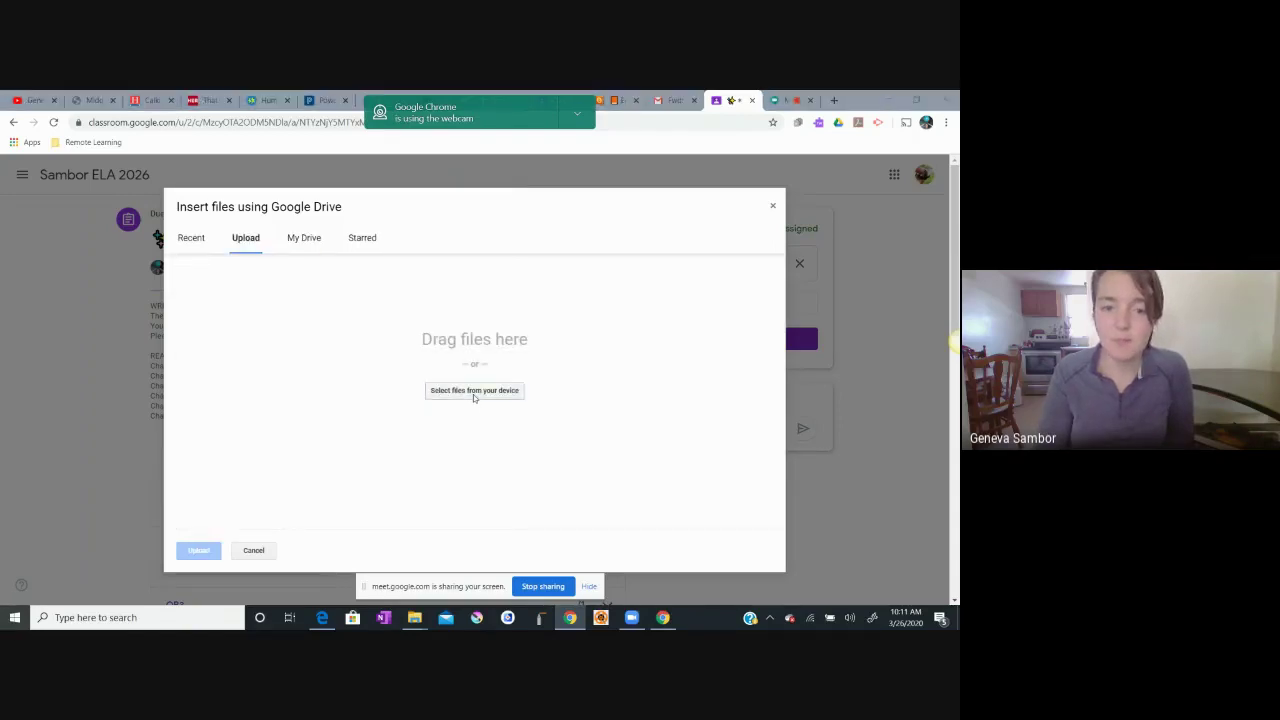
pyautogui.scroll(3, 100, 313)
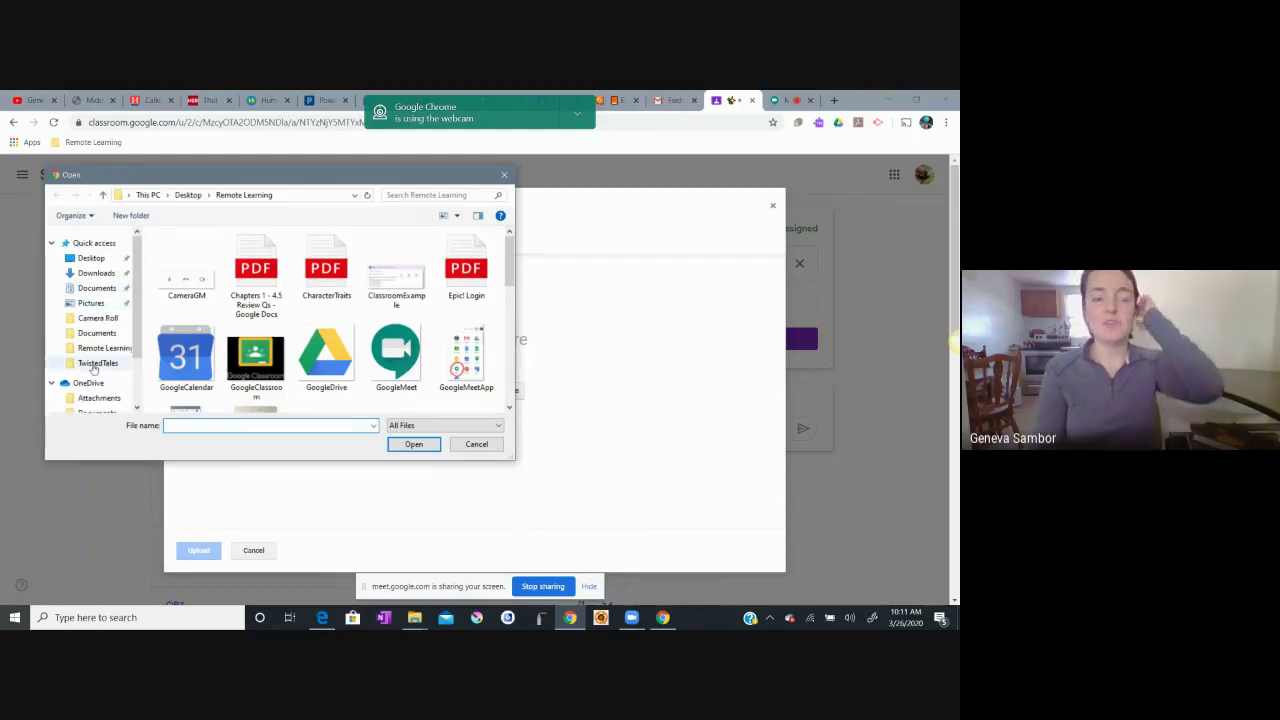
# Search Downloads for jpeg and upload the first JPG photo through the Drive insert window.
pyautogui.click(95, 273)
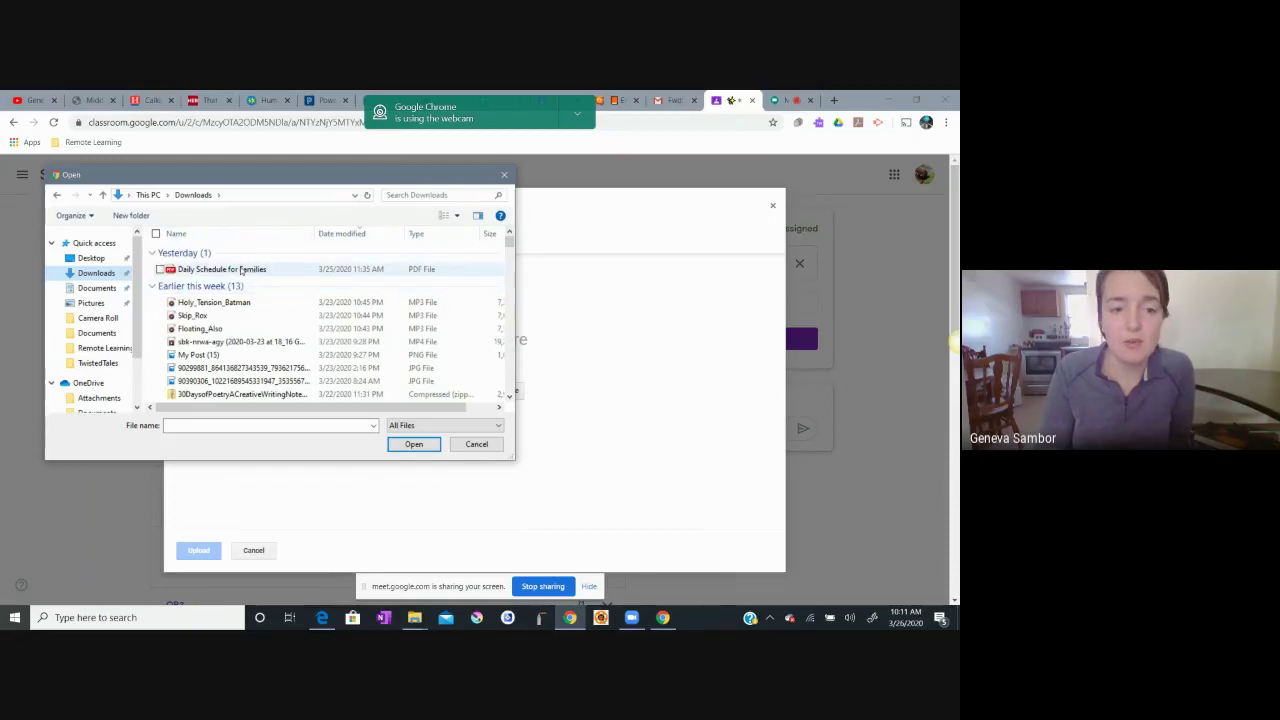
pyautogui.click(412, 193)
pyautogui.write('i')
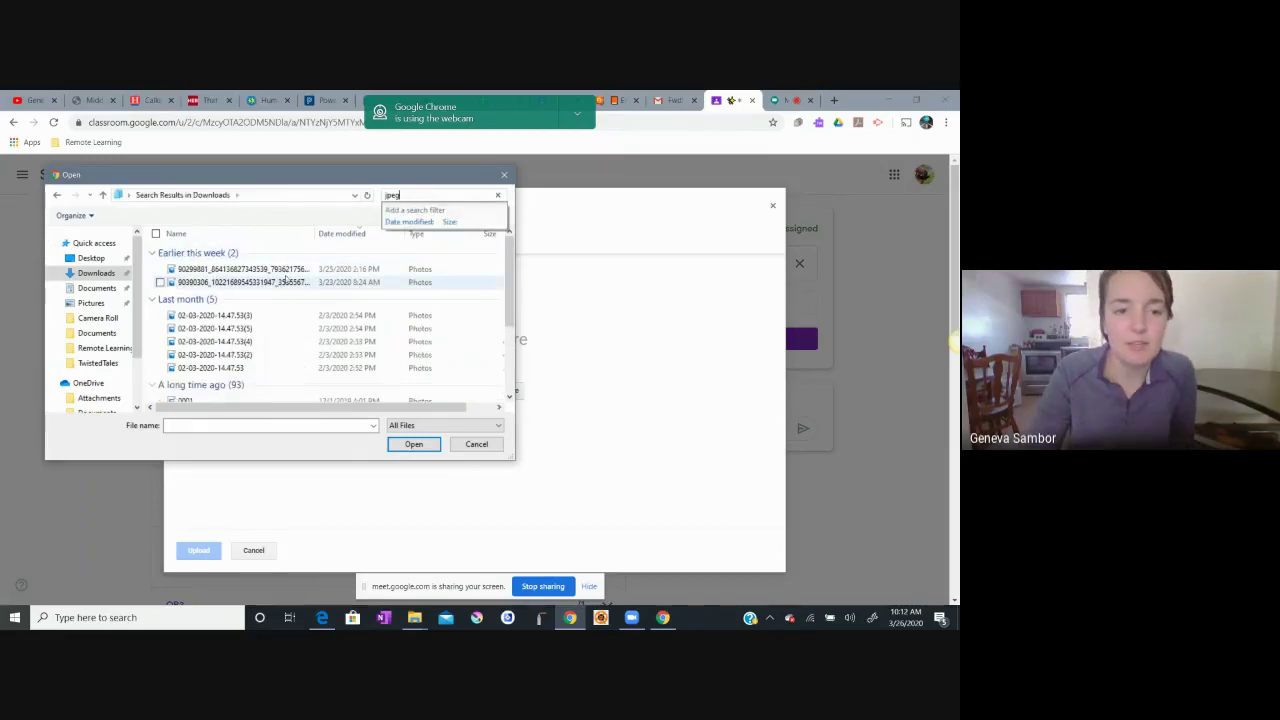
pyautogui.scroll(-1, 296, 382)
pyautogui.scroll(-2, 296, 382)
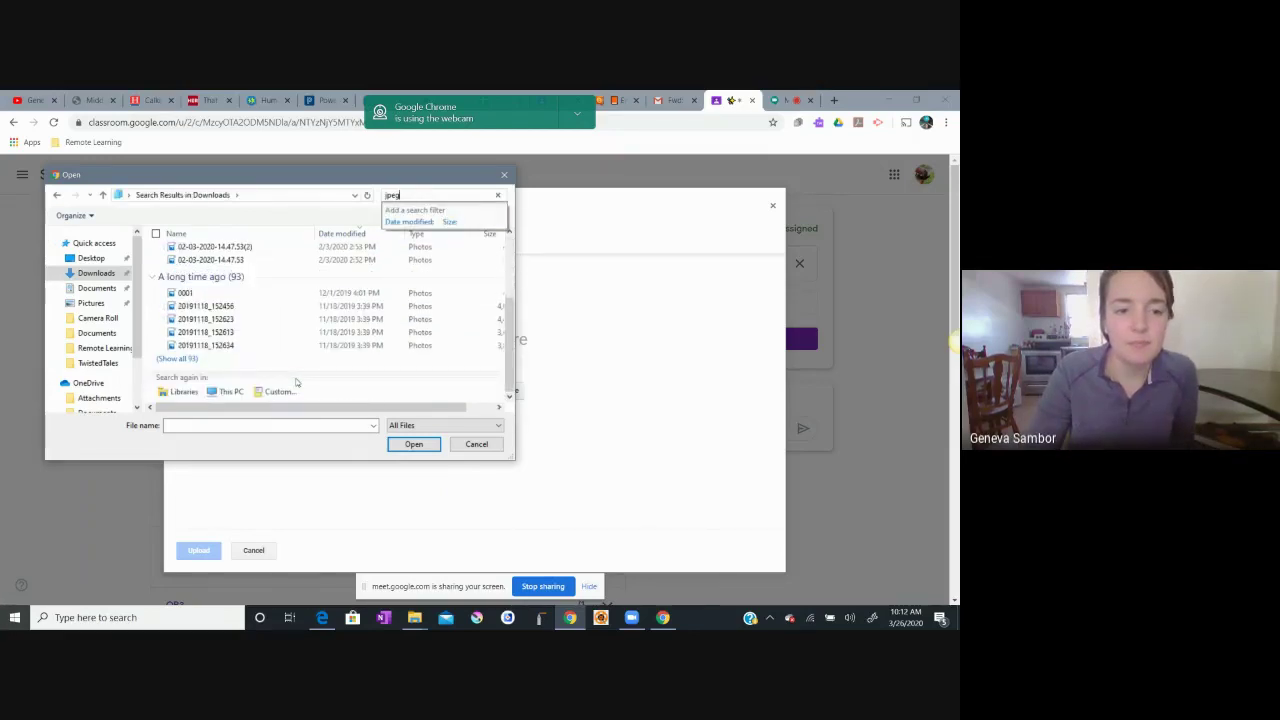
pyautogui.scroll(5, 294, 380)
pyautogui.doubleClick(243, 272)
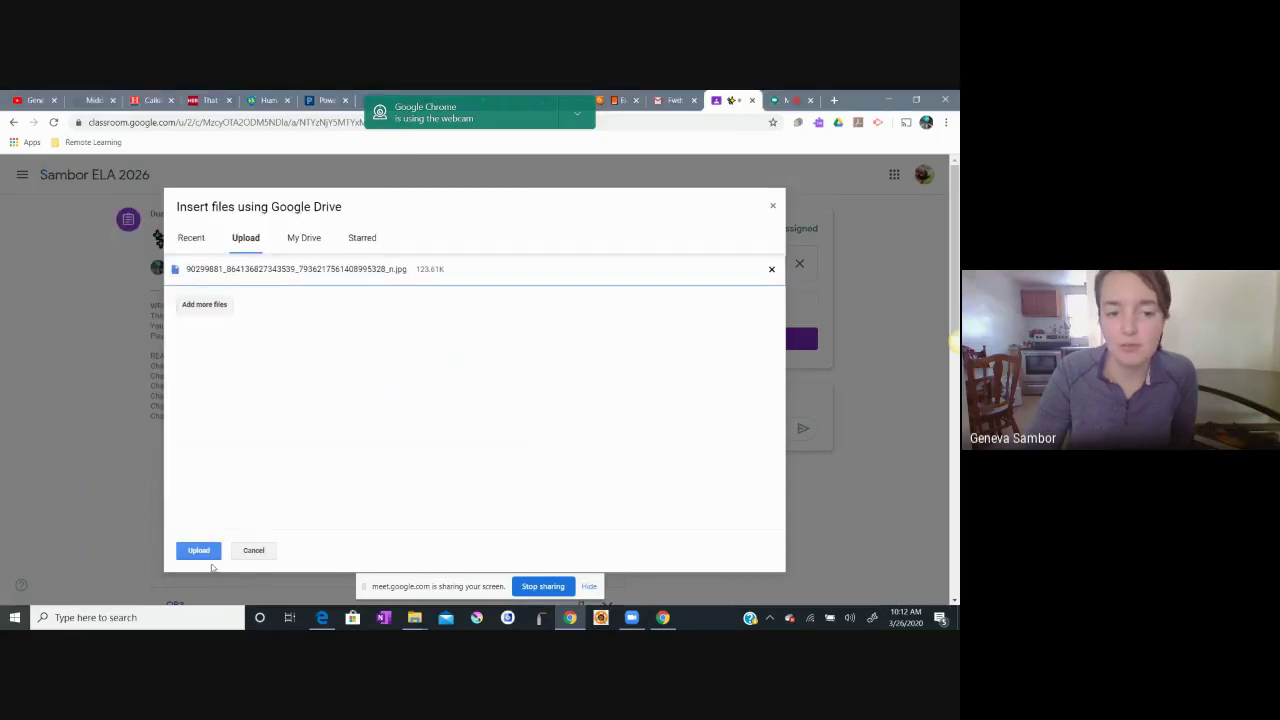
pyautogui.click(198, 552)
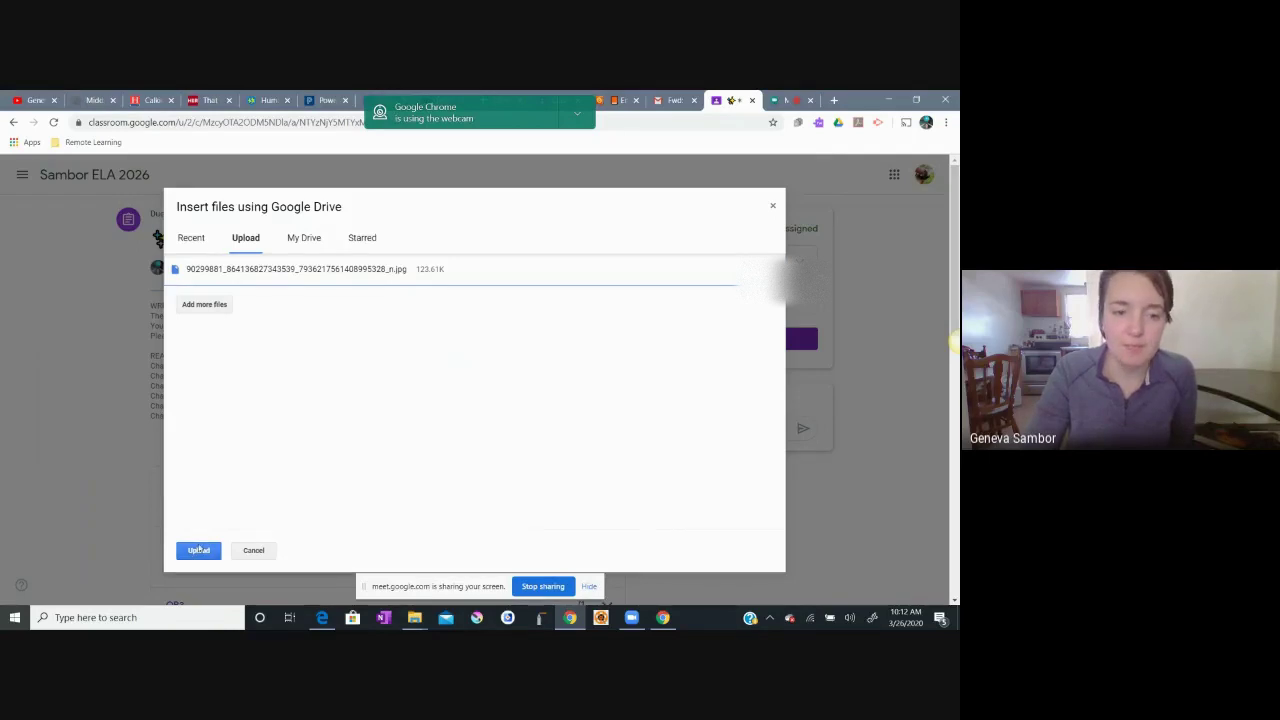
# Confirm the JPEG upload, then remove the attached image from the submission.
pyautogui.click(199, 549)
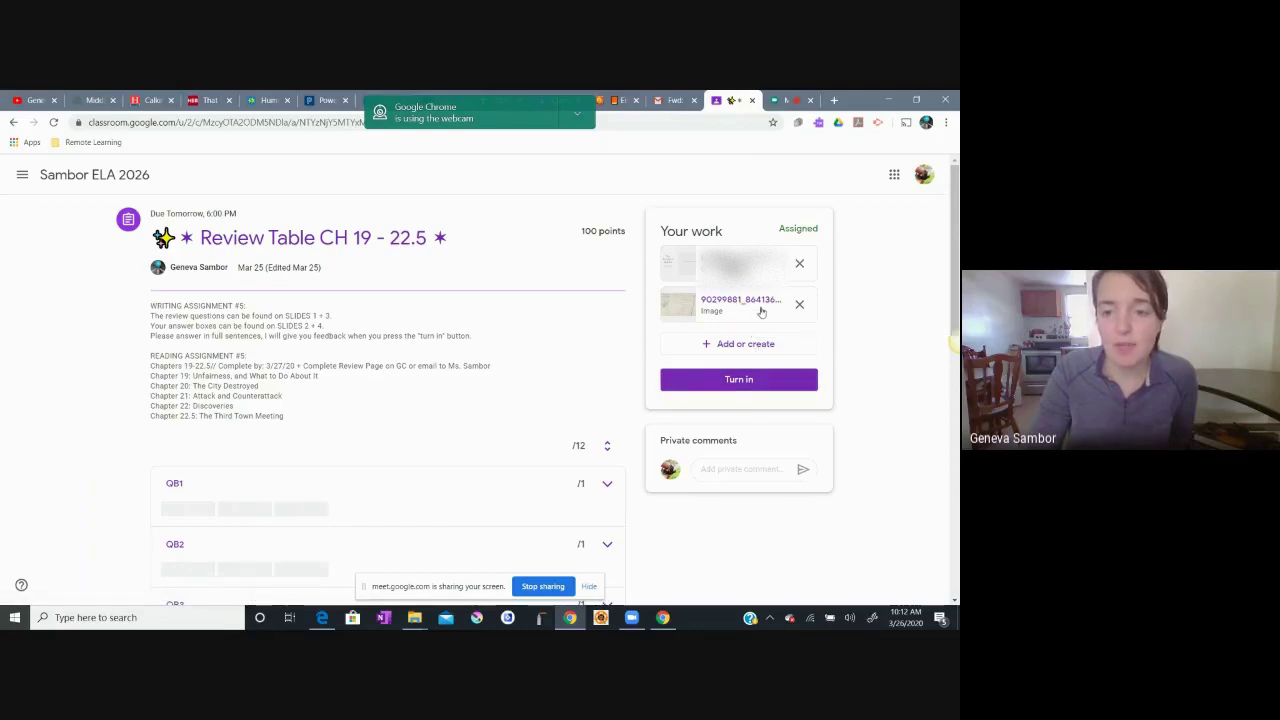
pyautogui.click(800, 306)
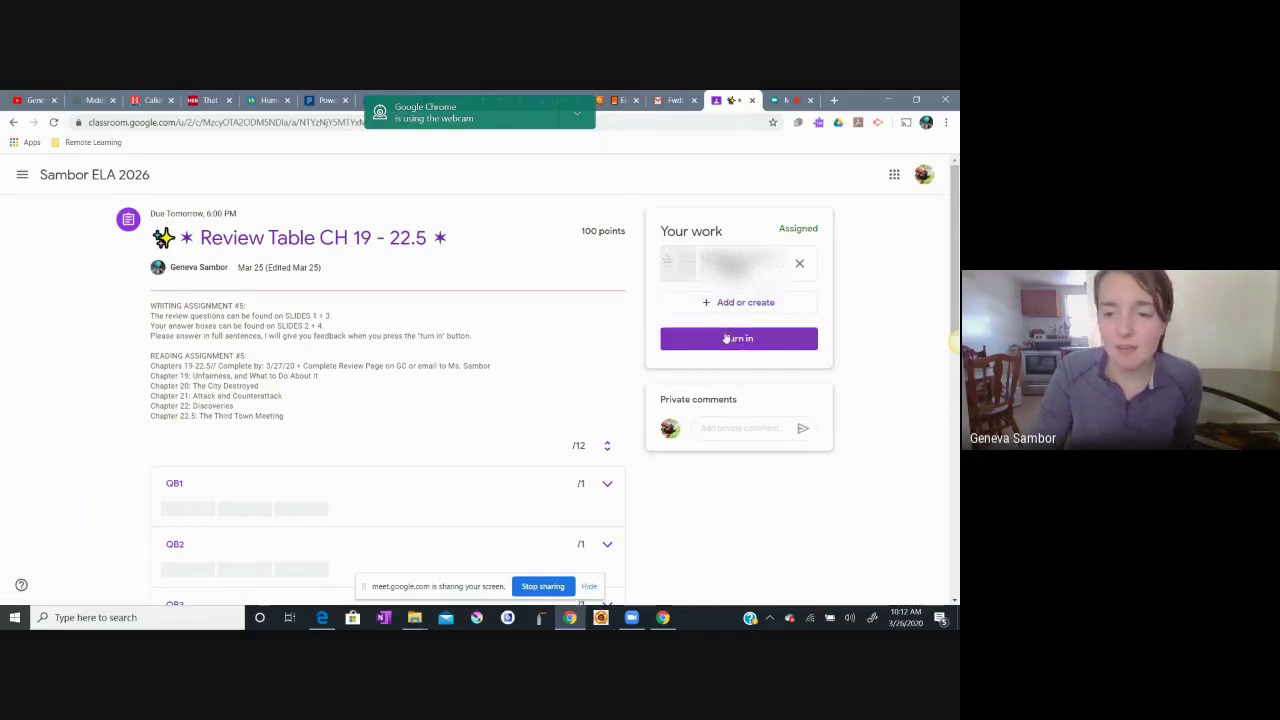
pyautogui.click(731, 305)
# Browse Google Drive's Recent files, finding the uploaded JPEG listed under Today.
pyautogui.click(704, 331)
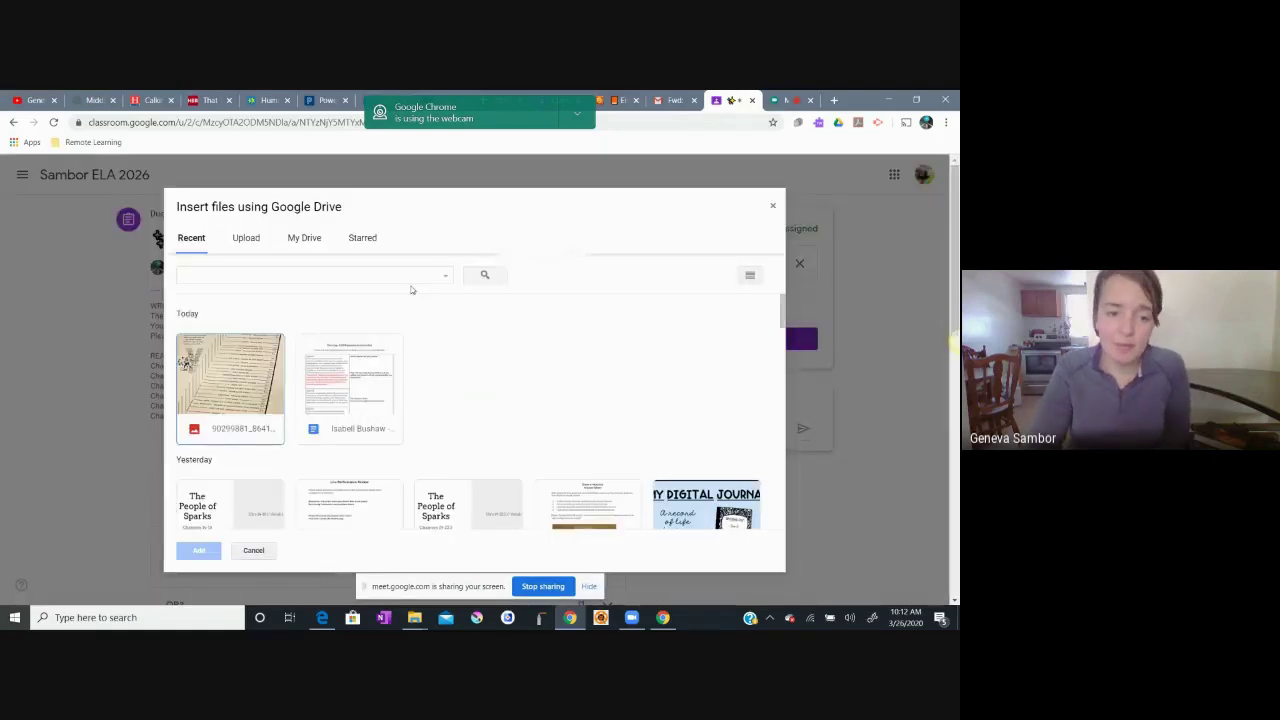
pyautogui.scroll(-2, 491, 394)
pyautogui.scroll(-1, 540, 385)
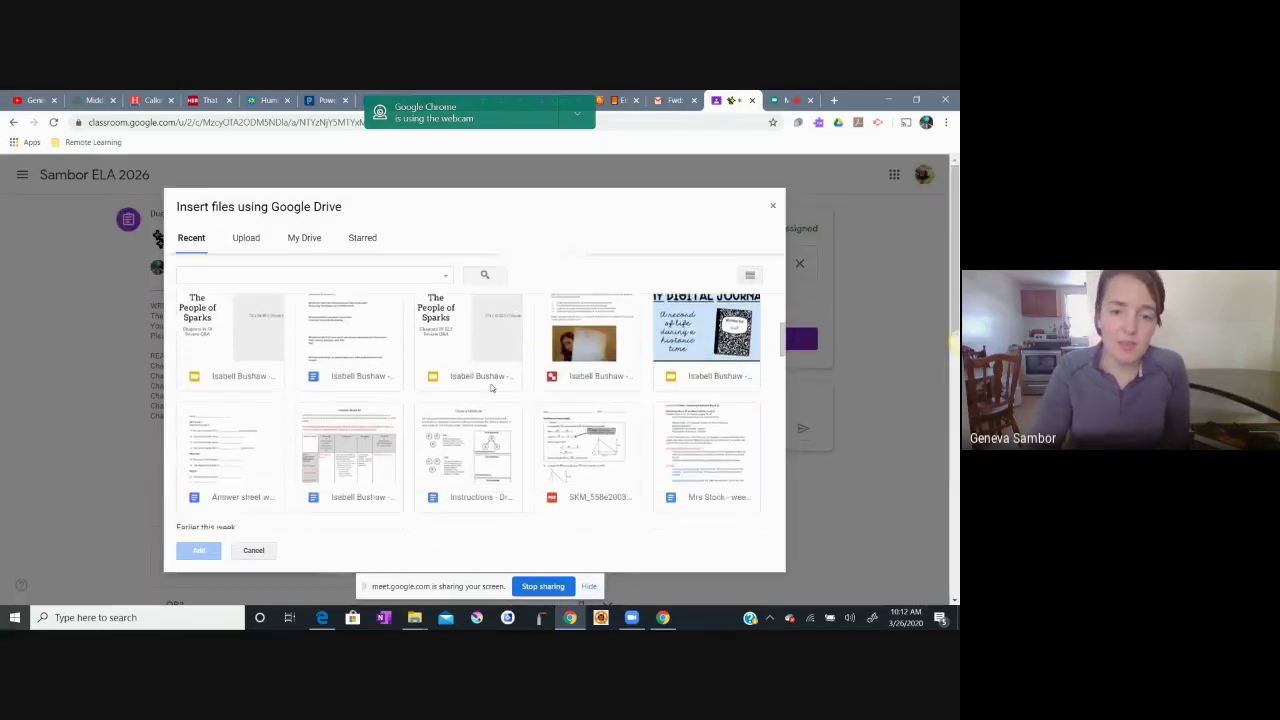
pyautogui.scroll(3, 484, 361)
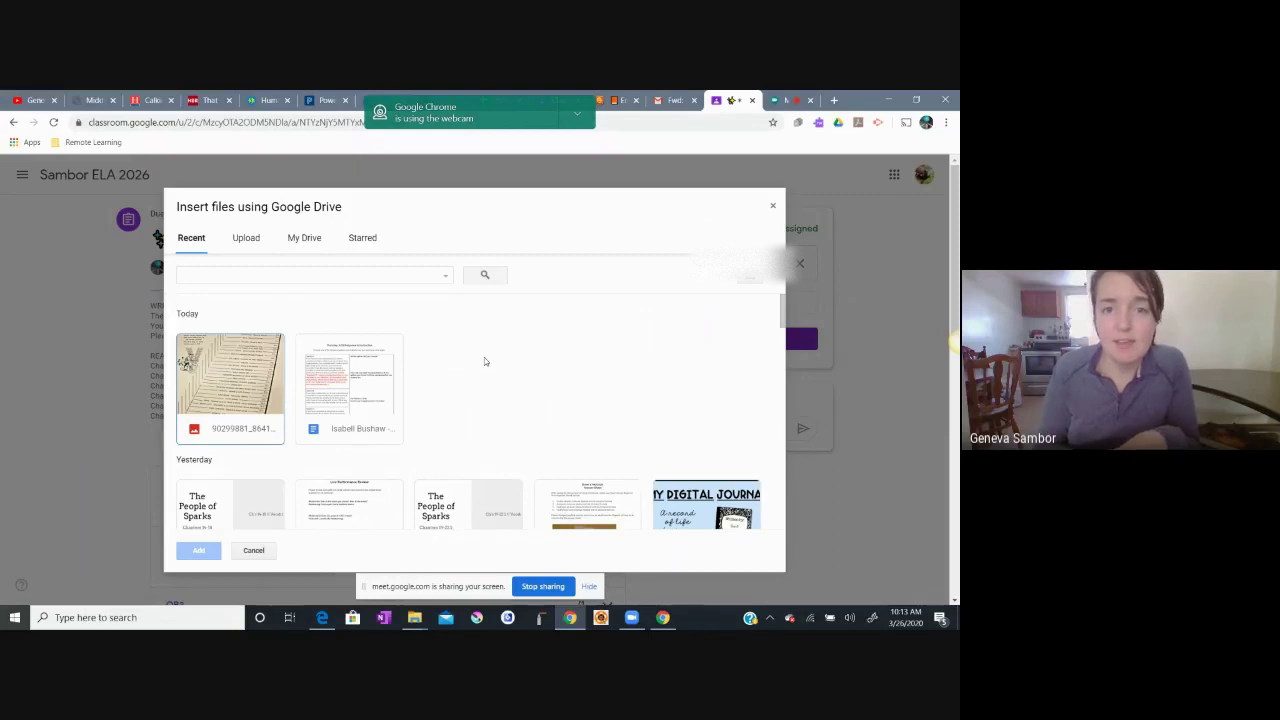
# Close the Google Drive picker without adding anything, keeping only the original attachment.
pyautogui.click(772, 206)
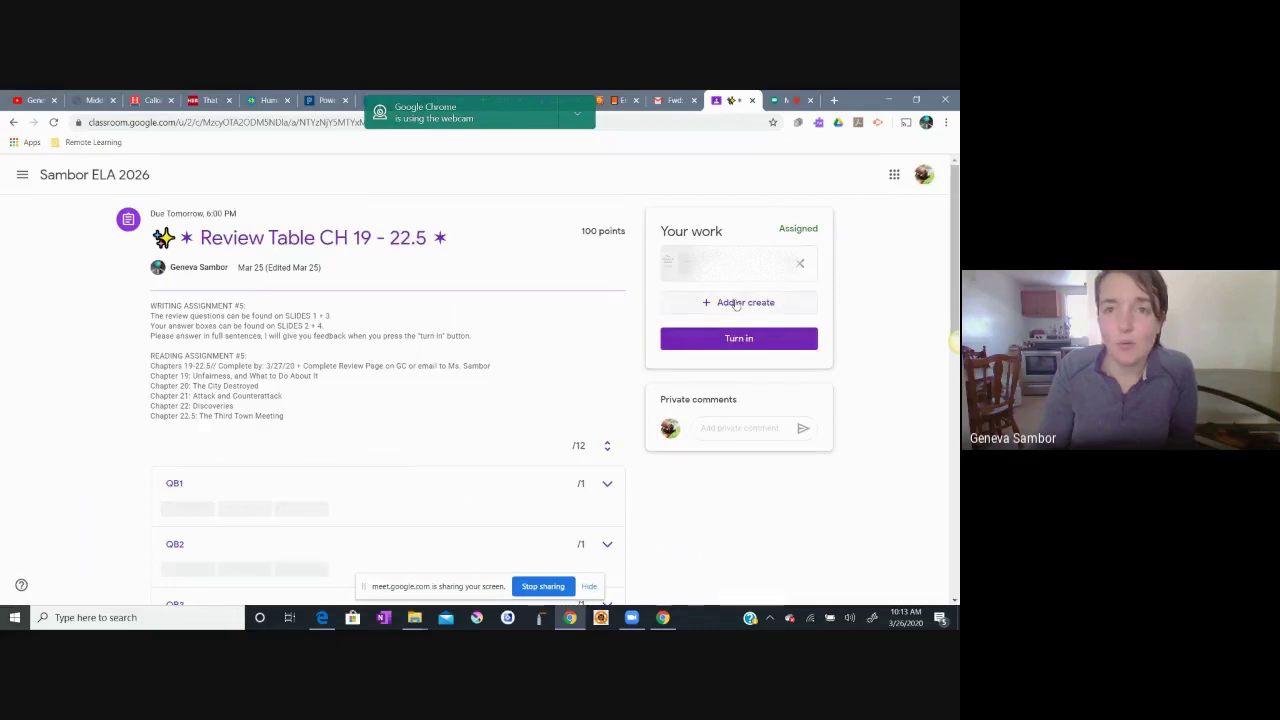